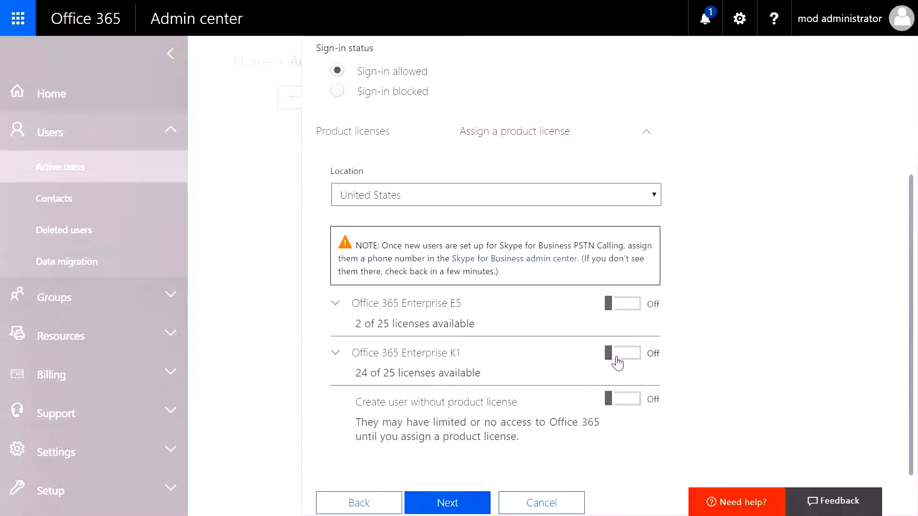
- Assign the Office 365 Enterprise K1 license to the imported users and continue to the import results
{"action": "left_click", "coordinate": [616, 358]}
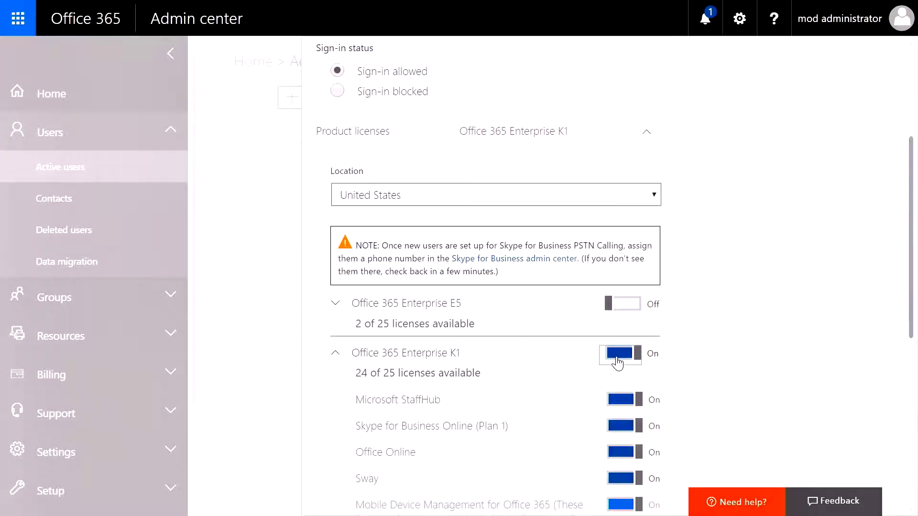
{"action": "scroll", "coordinate": [717, 375], "scroll_direction": "down", "scroll_amount": 5}
{"action": "scroll", "coordinate": [719, 375], "scroll_direction": "down", "scroll_amount": 2}
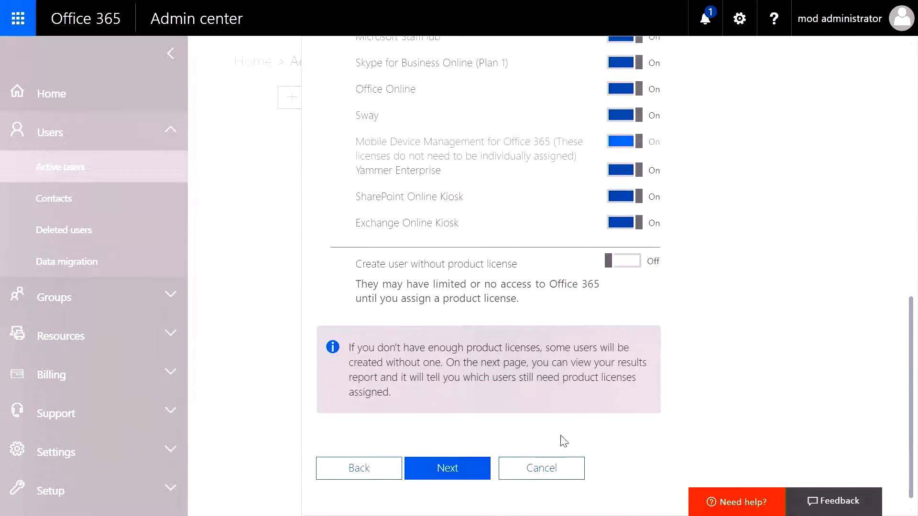
{"action": "left_click", "coordinate": [447, 468]}
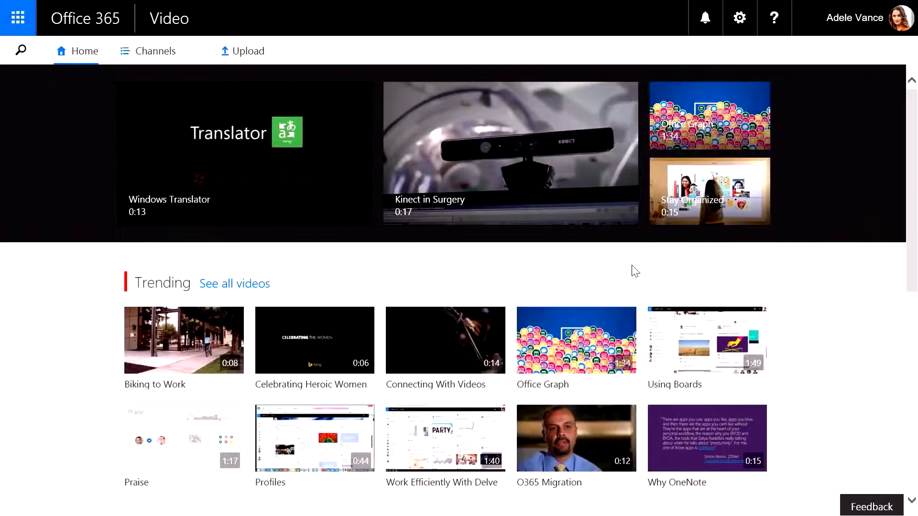
{"action": "left_click_drag", "start_coordinate": [912, 108], "coordinate": [914, 244]}
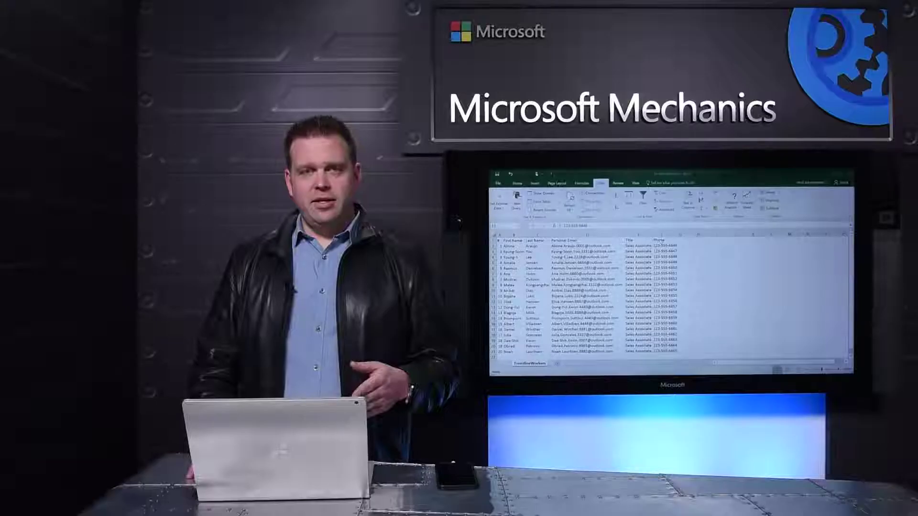
- Switch to the Office 365 Admin center and start importing multiple users from the active users list
{"action": "key", "text": "ctrl+super+Right"}
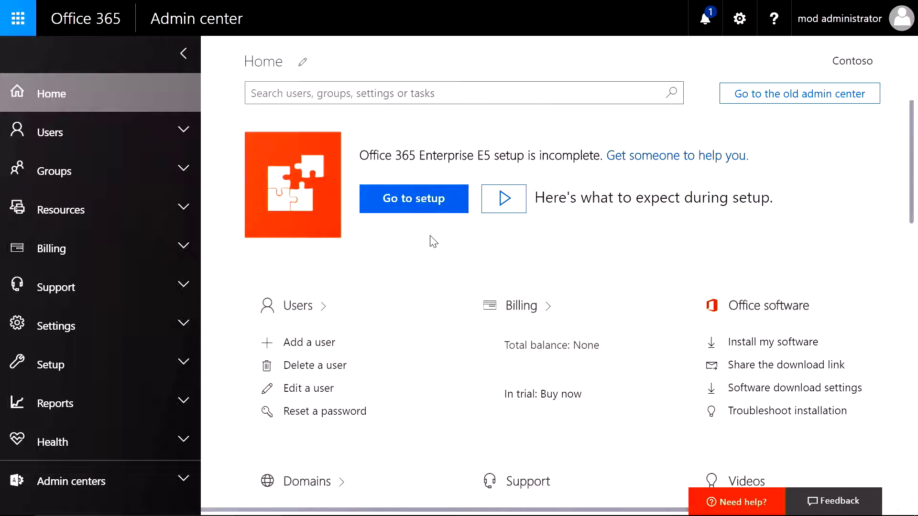
{"action": "left_click", "coordinate": [141, 139]}
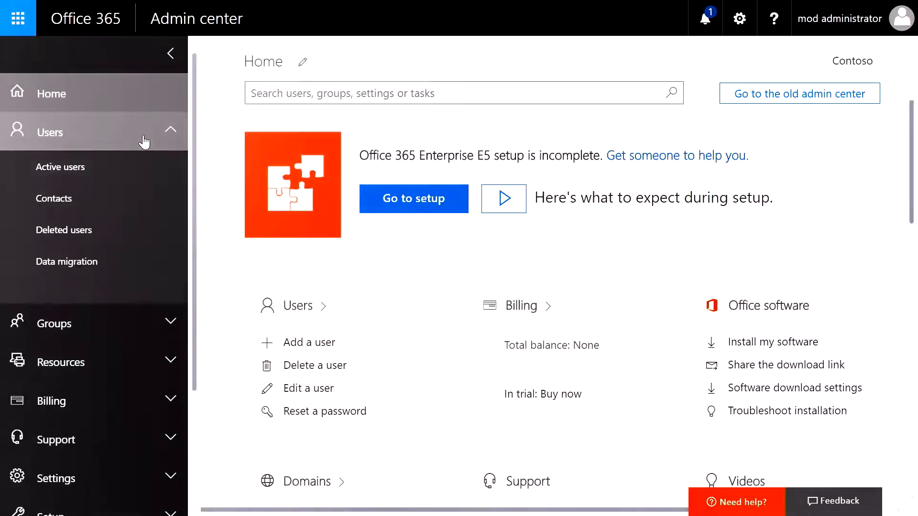
{"action": "left_click", "coordinate": [134, 168]}
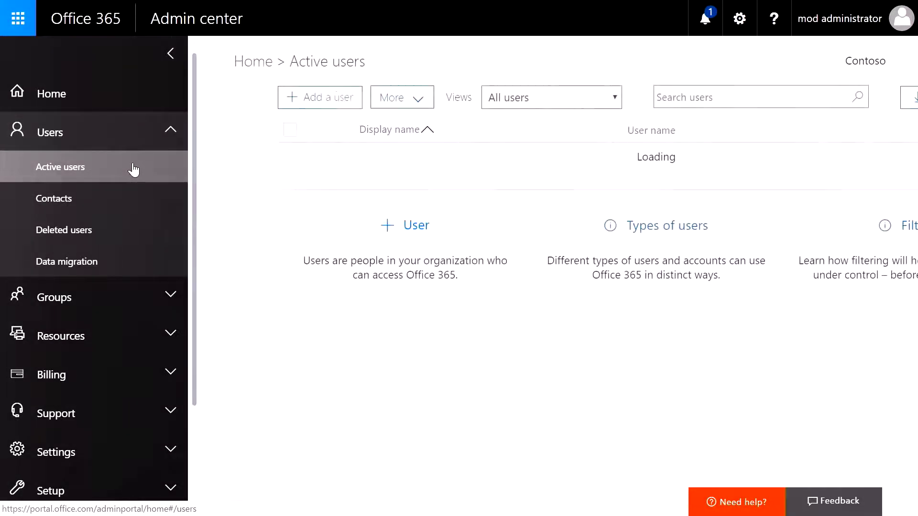
{"action": "left_click", "coordinate": [427, 102]}
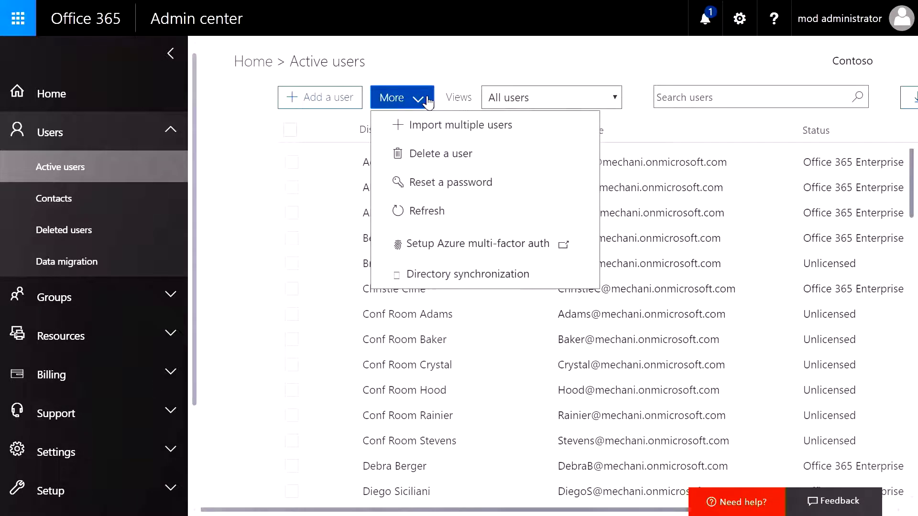
{"action": "left_click", "coordinate": [422, 127]}
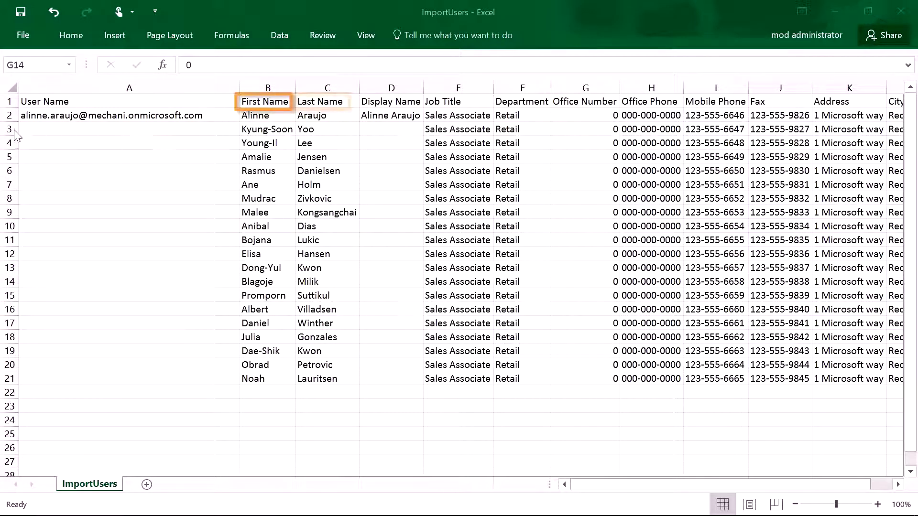
- In the ImportUsers workbook, use Flash Fill from cell A3 to complete the User Name column
{"action": "left_click", "coordinate": [75, 134]}
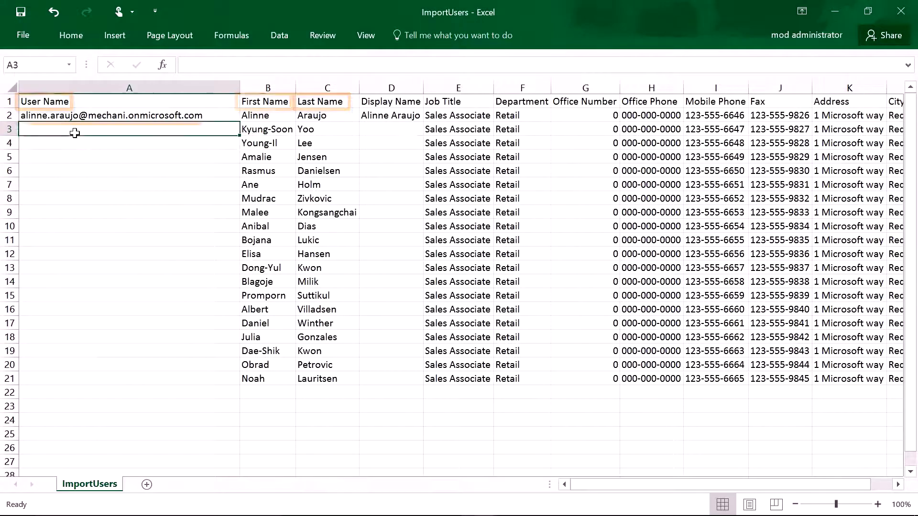
{"action": "left_click", "coordinate": [280, 37]}
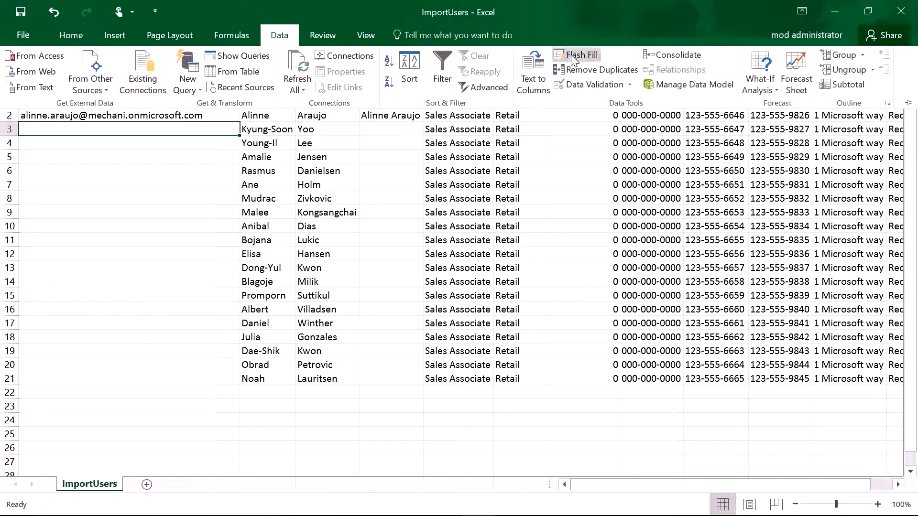
{"action": "left_click", "coordinate": [575, 56]}
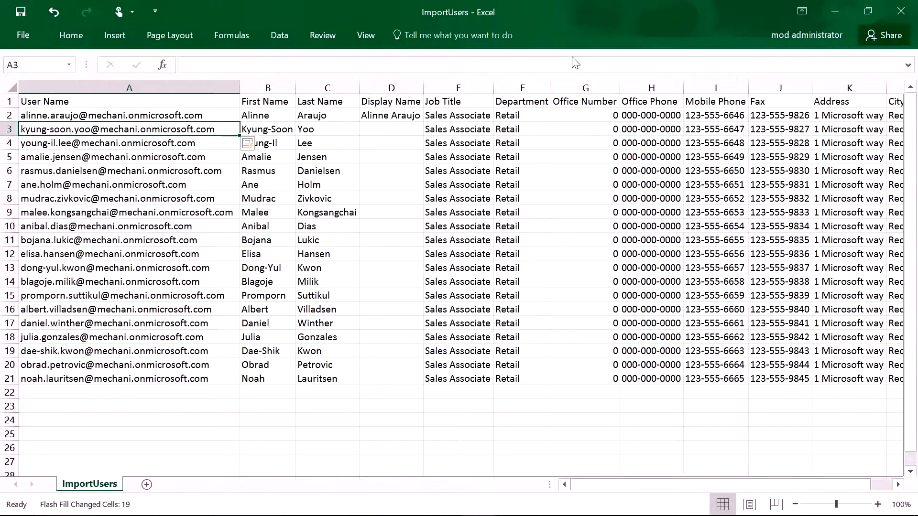
- Flash Fill the Display Name column from cell D3 and save the ImportUsers file
{"action": "left_click", "coordinate": [379, 137]}
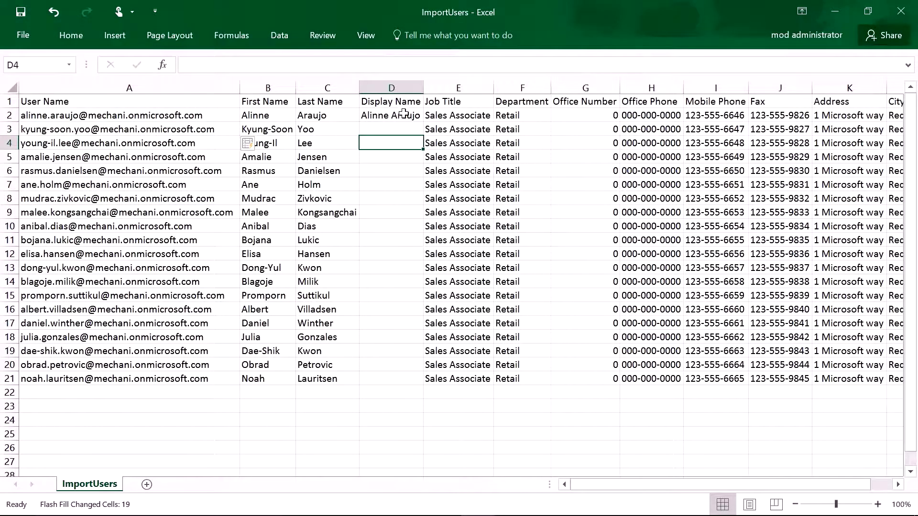
{"action": "left_click", "coordinate": [390, 127]}
{"action": "left_click", "coordinate": [282, 35]}
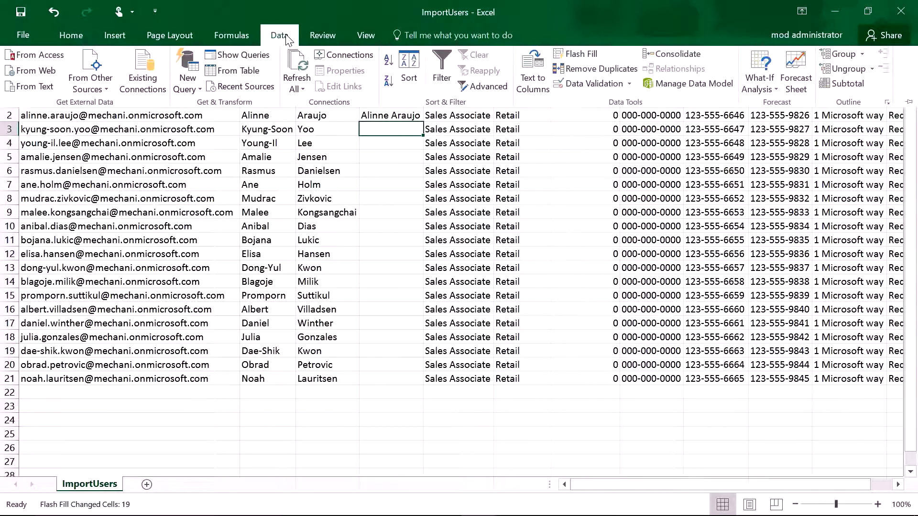
{"action": "left_click", "coordinate": [580, 54]}
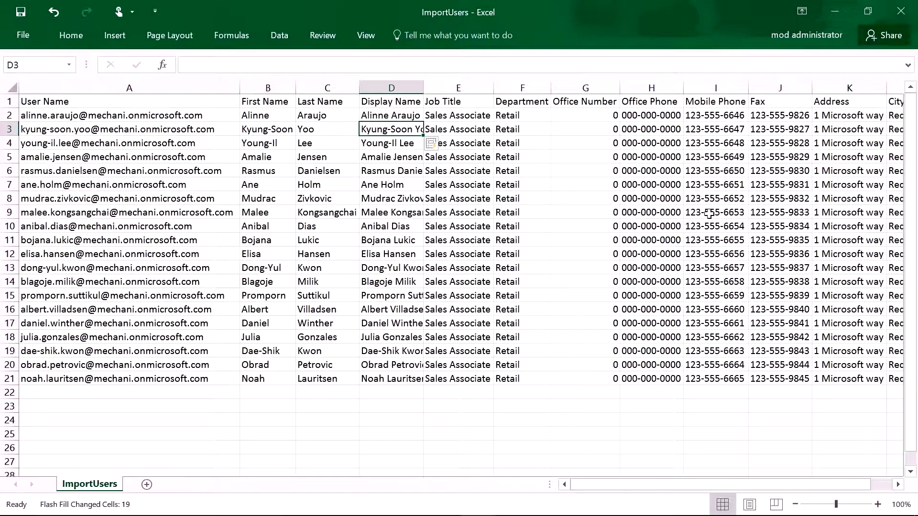
{"action": "left_click", "coordinate": [20, 12]}
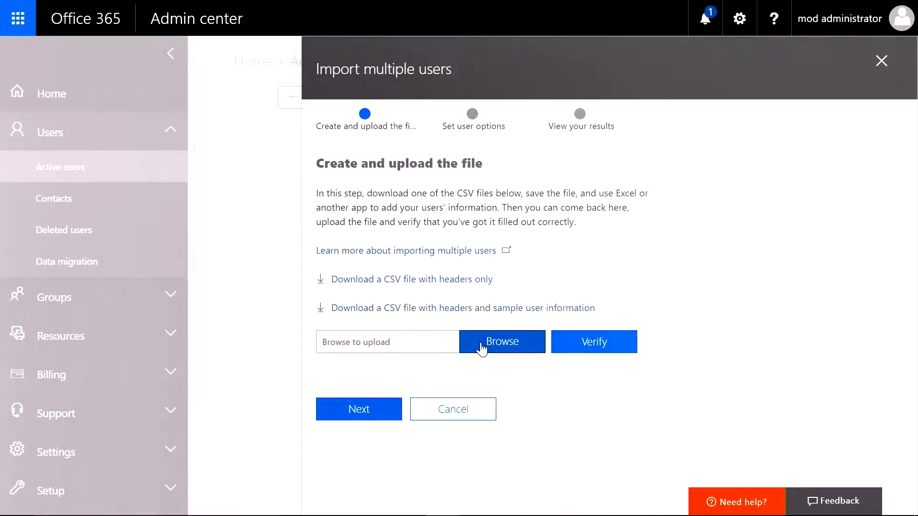
- In the Admin center, choose ImportUsers.csv as the upload file, verify it and continue to the user options
{"action": "left_click", "coordinate": [481, 349]}
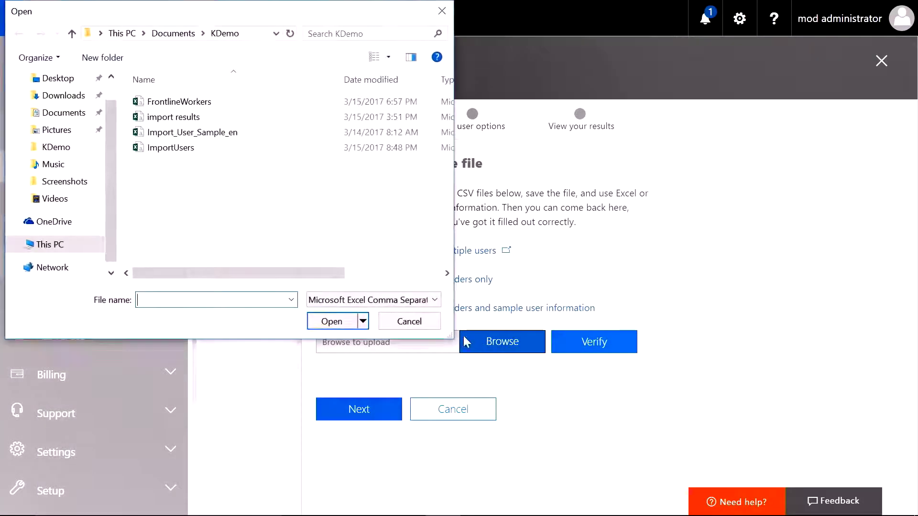
{"action": "left_click", "coordinate": [184, 149]}
{"action": "left_click", "coordinate": [329, 321]}
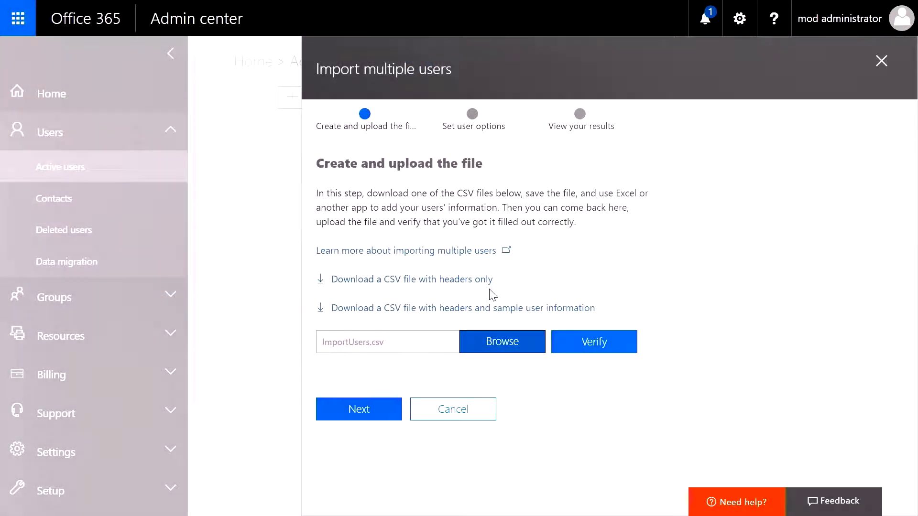
{"action": "left_click", "coordinate": [582, 348]}
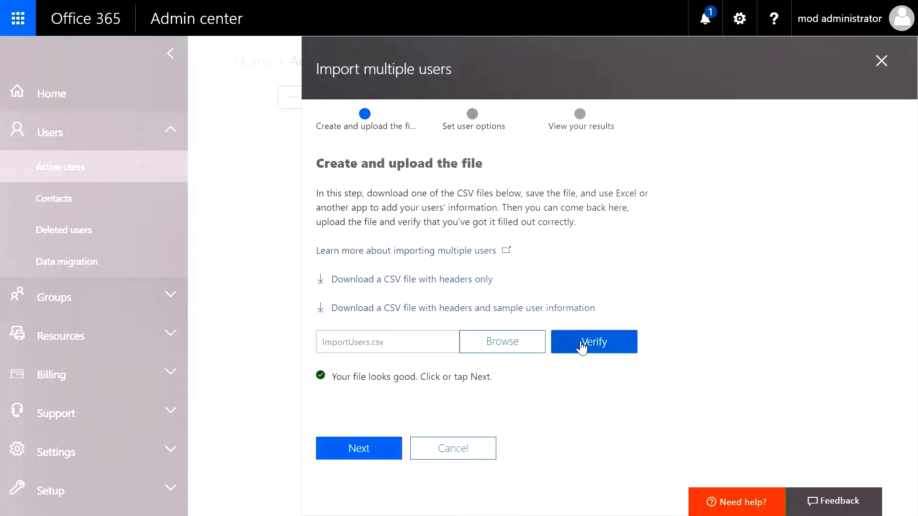
{"action": "left_click", "coordinate": [357, 450]}
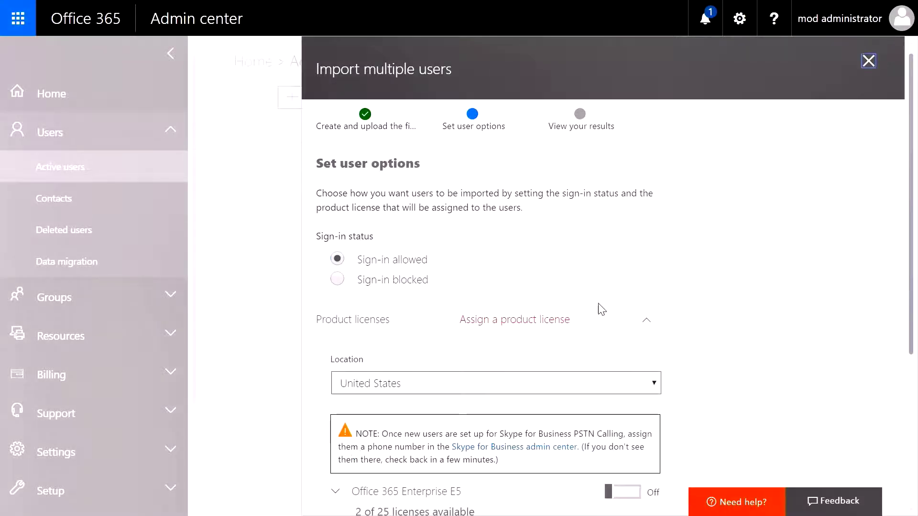
- Turn on the Office 365 Enterprise K1 product license for the imported users and proceed with the import
{"action": "scroll", "coordinate": [603, 311], "scroll_direction": "down", "scroll_amount": 4}
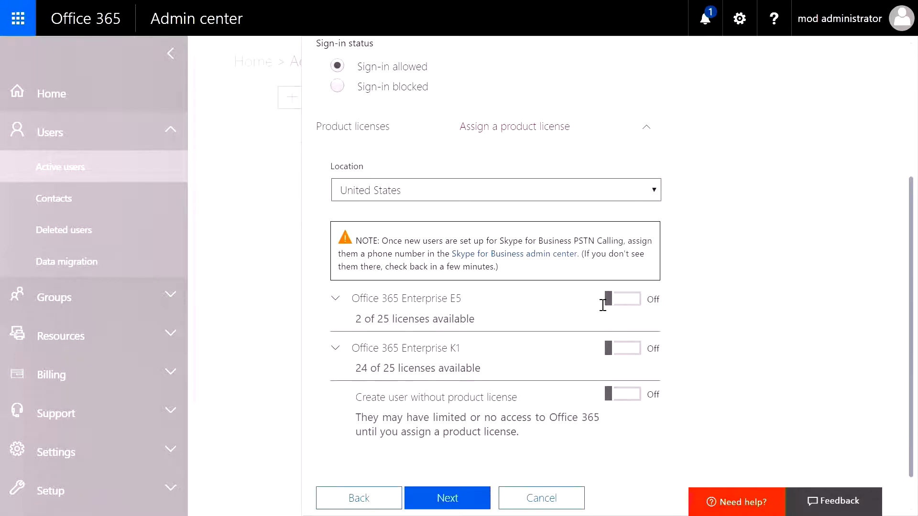
{"action": "left_click", "coordinate": [617, 353]}
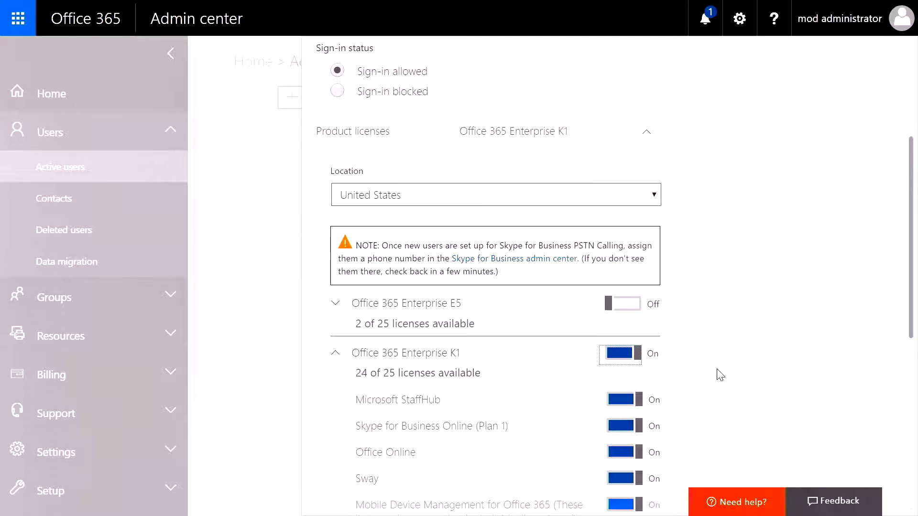
{"action": "scroll", "coordinate": [720, 375], "scroll_direction": "down", "scroll_amount": 8}
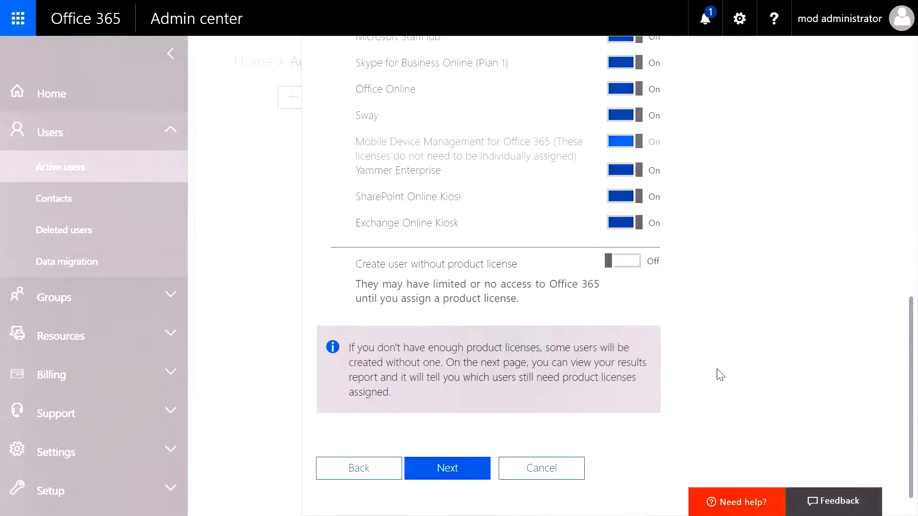
{"action": "left_click", "coordinate": [458, 475]}
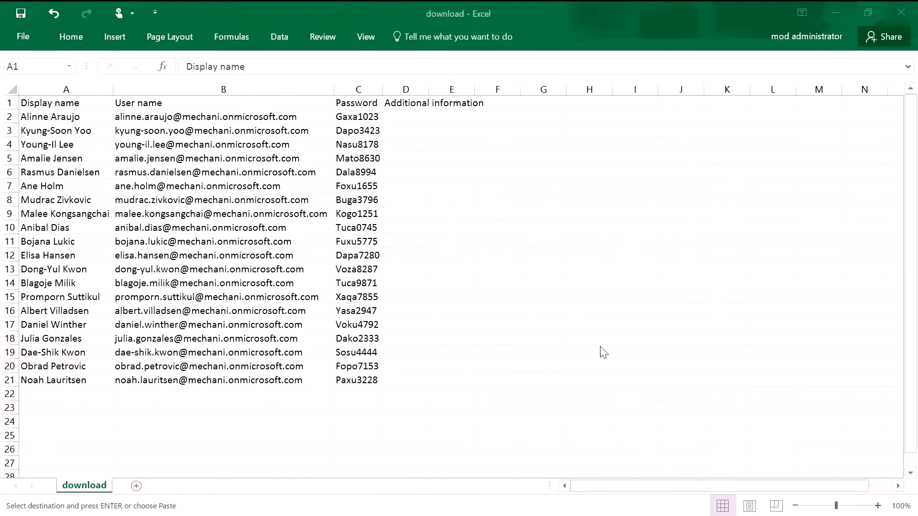
- In the download workbook, paste the copied cells starting at D1, over the Additional information header
{"action": "left_click", "coordinate": [405, 103]}
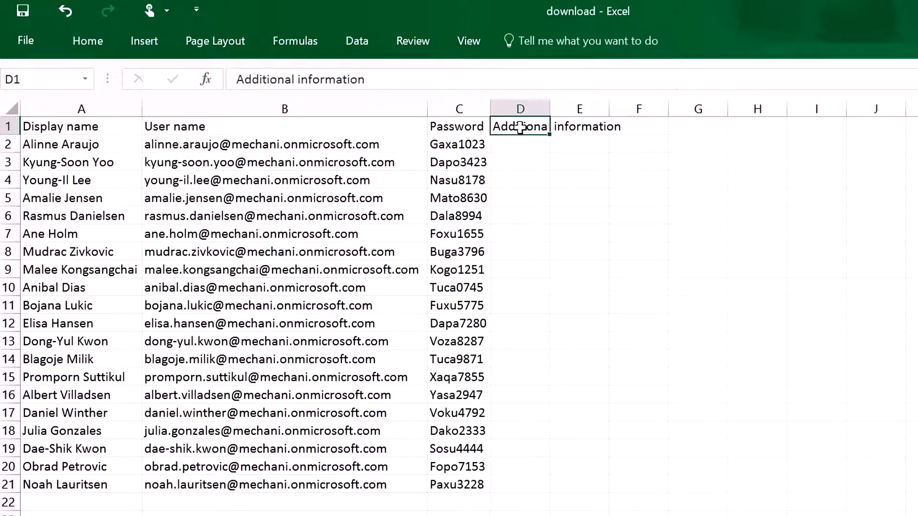
{"action": "key", "text": "ctrl+v"}
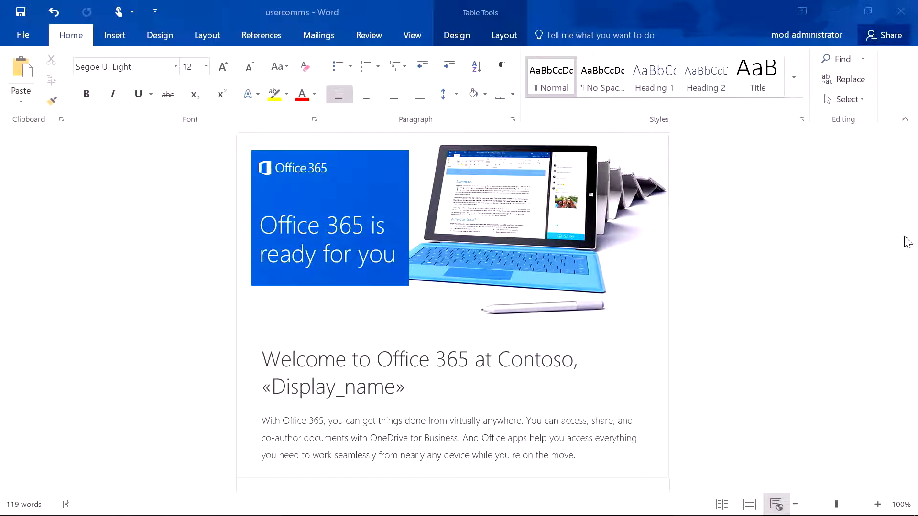
- In the usercomms Word document, start the step-by-step mail merge wizard for e-mail messages and advance to selecting recipients
{"action": "scroll", "coordinate": [900, 223], "scroll_direction": "down", "scroll_amount": 5}
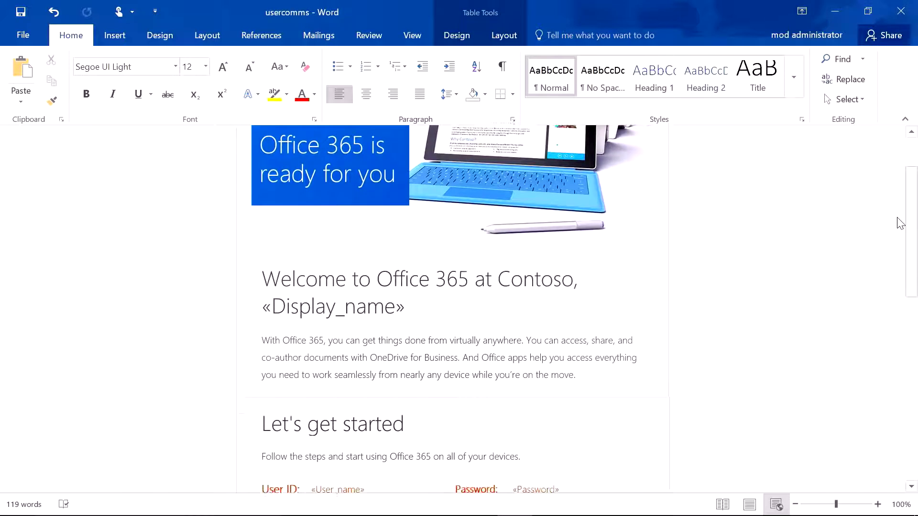
{"action": "scroll", "coordinate": [900, 223], "scroll_direction": "down", "scroll_amount": 3}
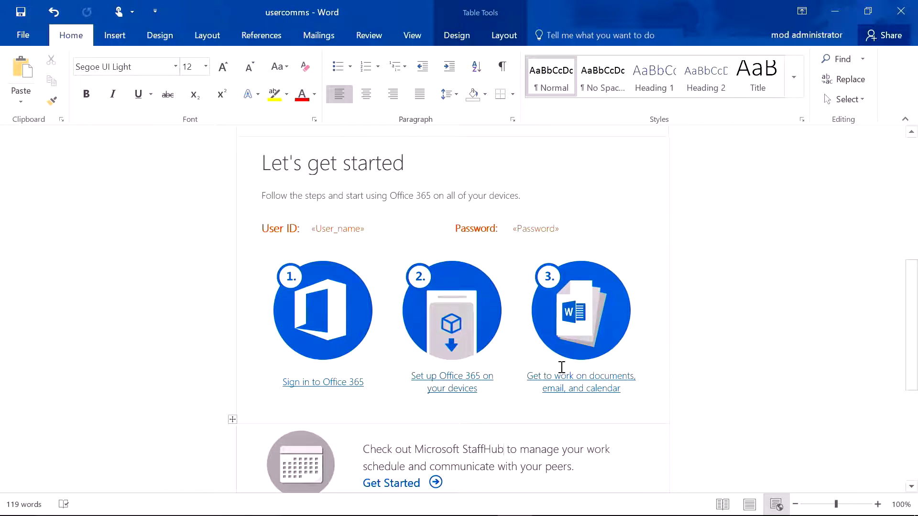
{"action": "scroll", "coordinate": [605, 383], "scroll_direction": "down", "scroll_amount": 5}
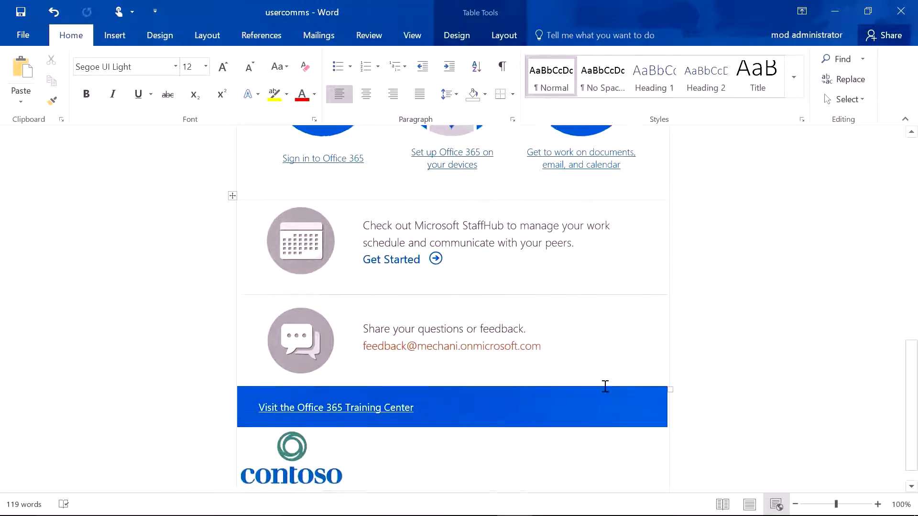
{"action": "scroll", "coordinate": [605, 386], "scroll_direction": "down", "scroll_amount": 1}
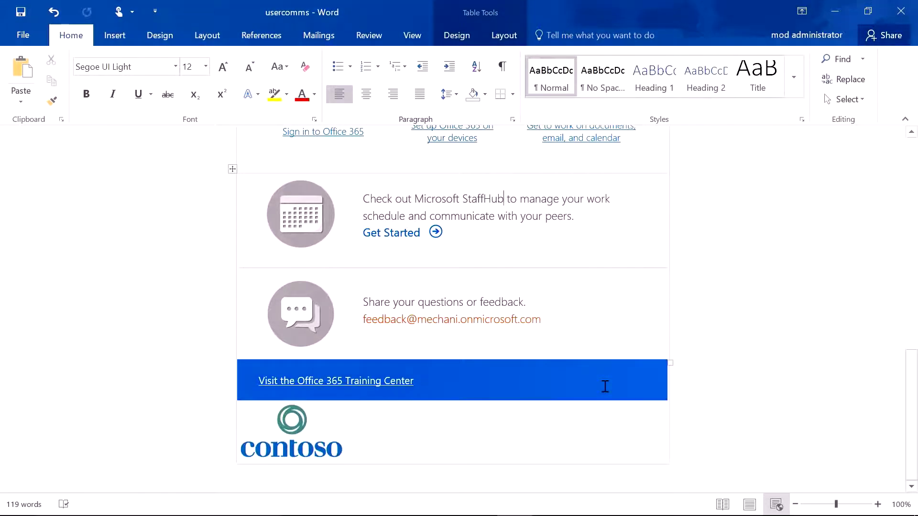
{"action": "scroll", "coordinate": [605, 386], "scroll_direction": "up", "scroll_amount": 15}
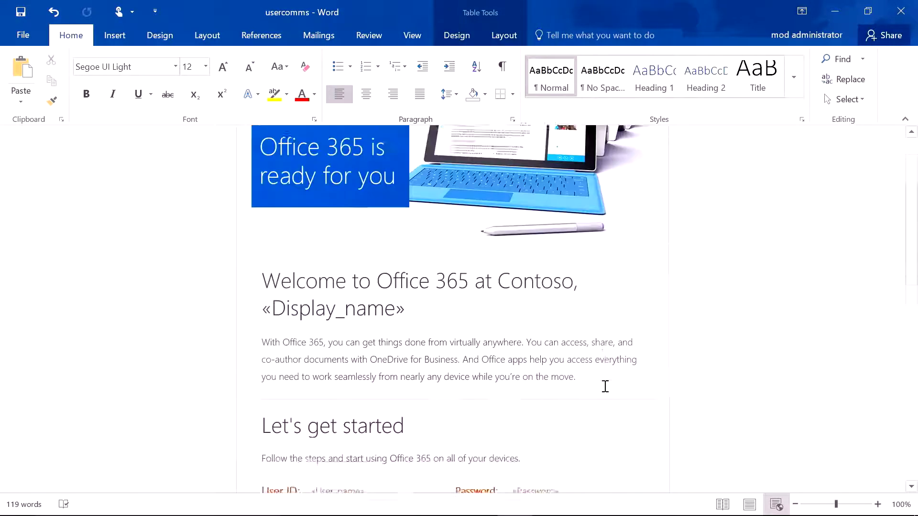
{"action": "left_click", "coordinate": [319, 37]}
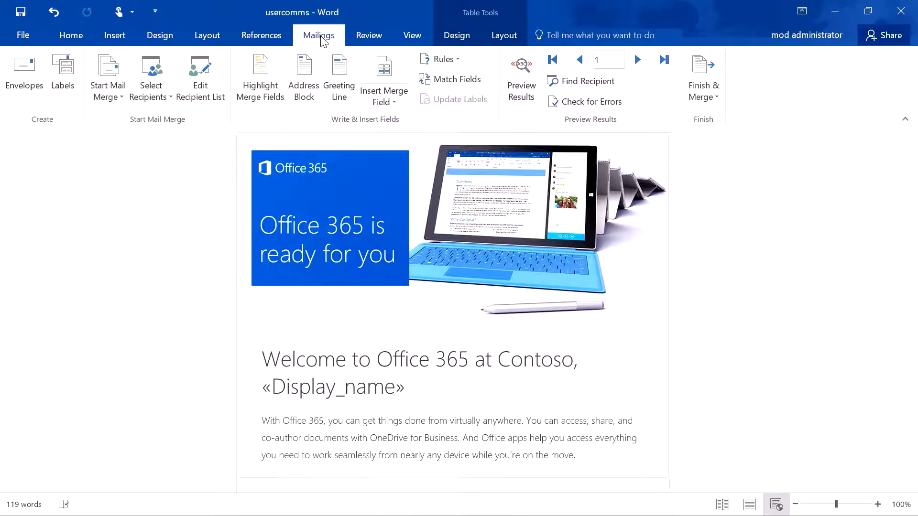
{"action": "left_click", "coordinate": [106, 88]}
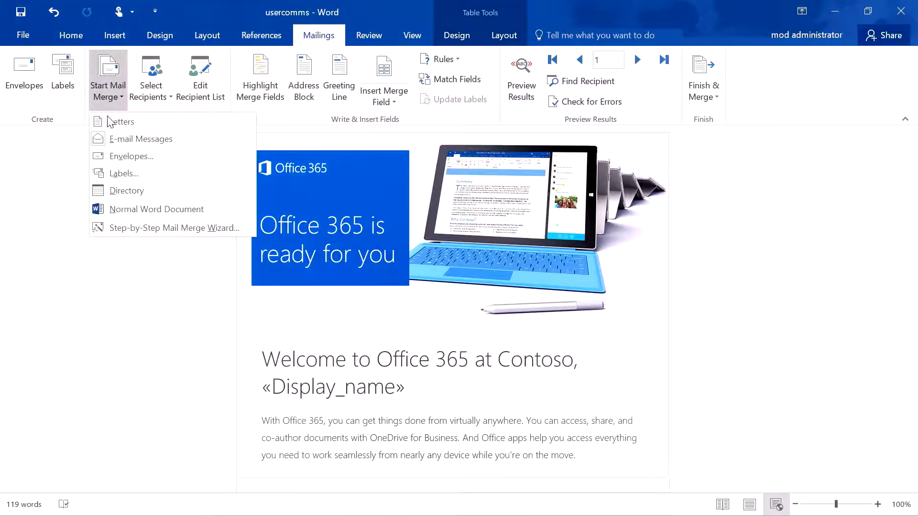
{"action": "left_click", "coordinate": [127, 227]}
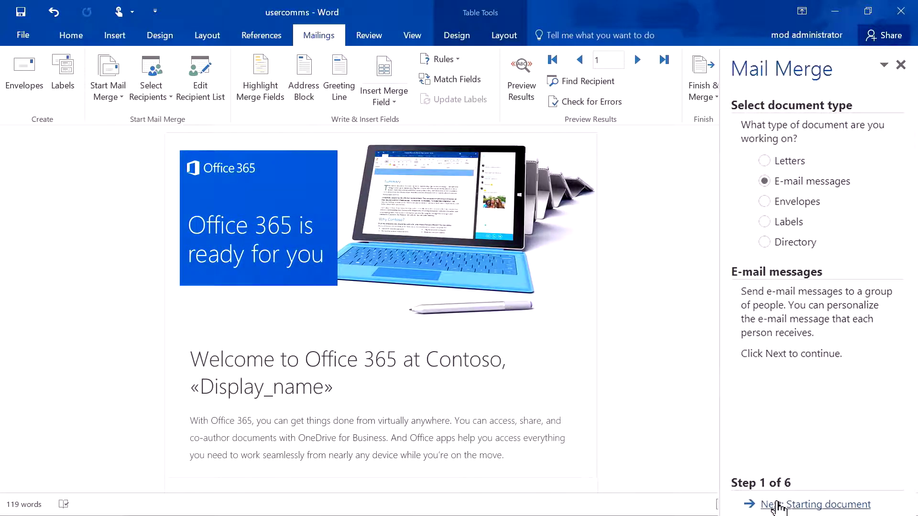
{"action": "left_click", "coordinate": [777, 506]}
{"action": "left_click", "coordinate": [792, 507]}
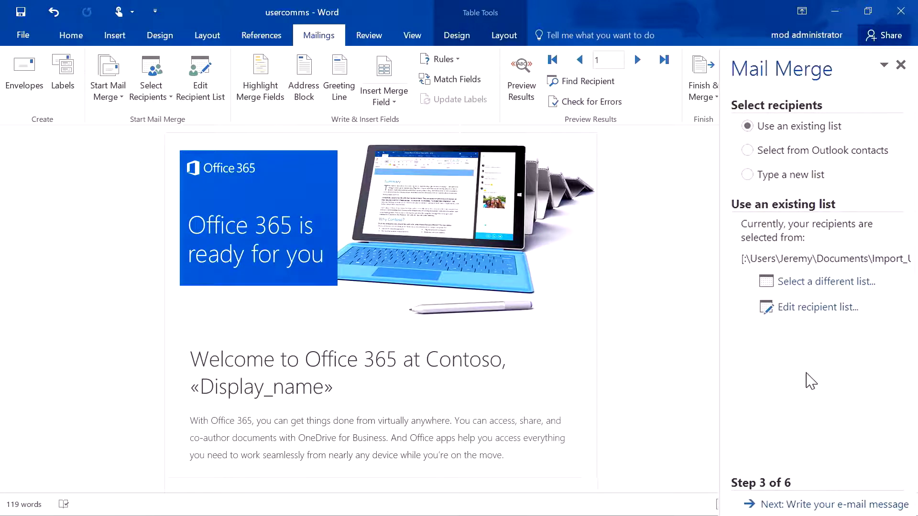
- Replace the mail merge recipient list with the download file from the KDemo folder, opened as a read-only copy
{"action": "left_click", "coordinate": [805, 283]}
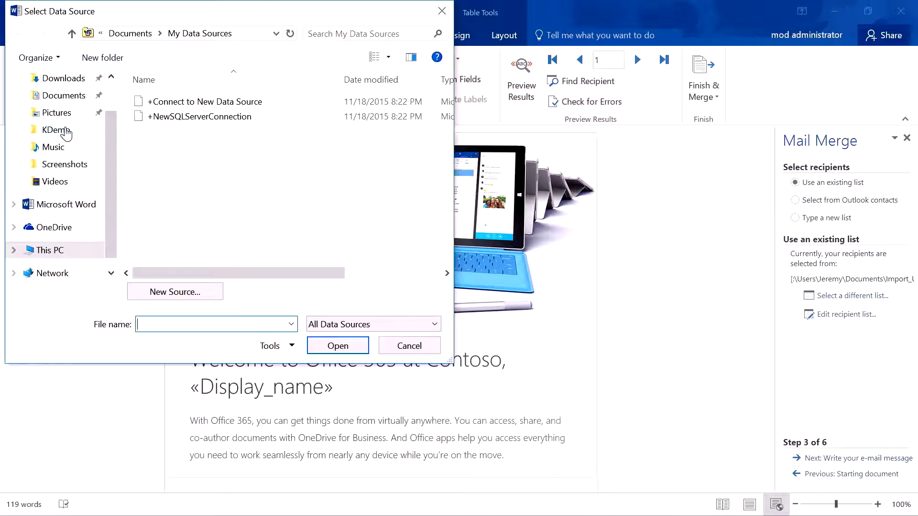
{"action": "left_click", "coordinate": [59, 129]}
{"action": "left_click", "coordinate": [173, 103]}
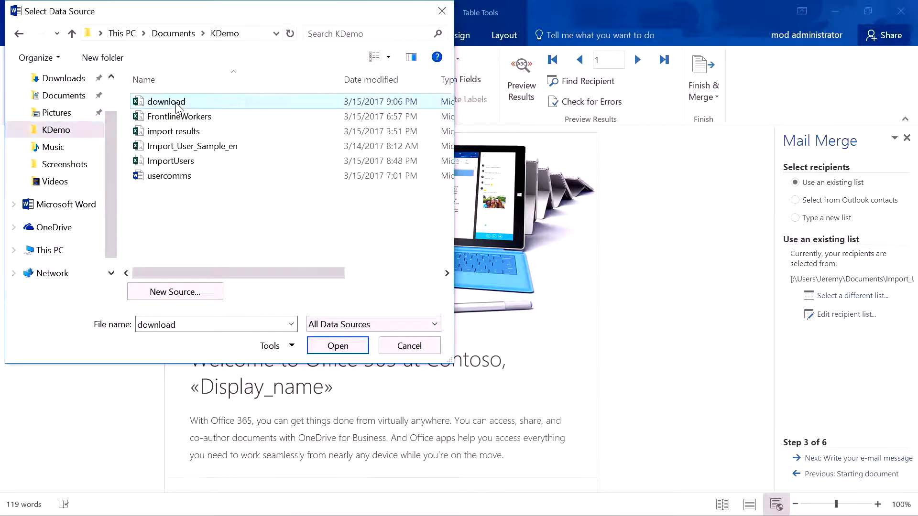
{"action": "left_click", "coordinate": [336, 345]}
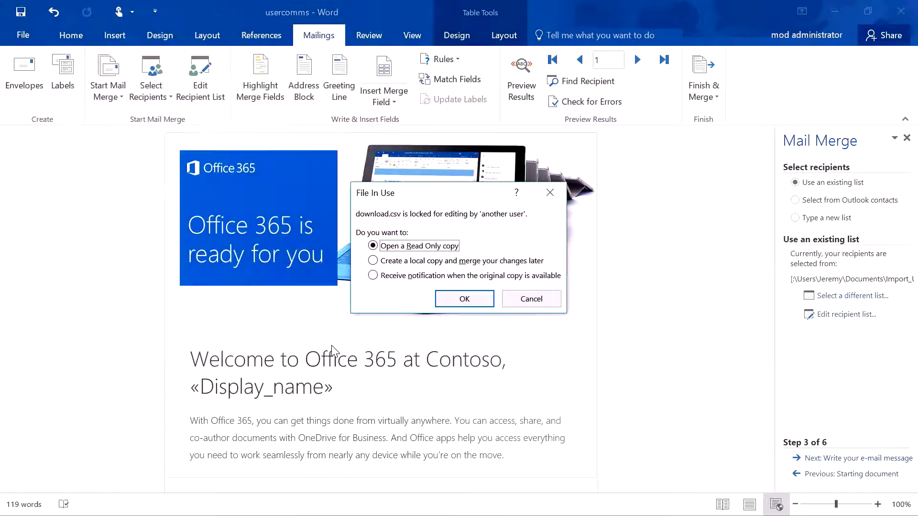
{"action": "left_click", "coordinate": [444, 301]}
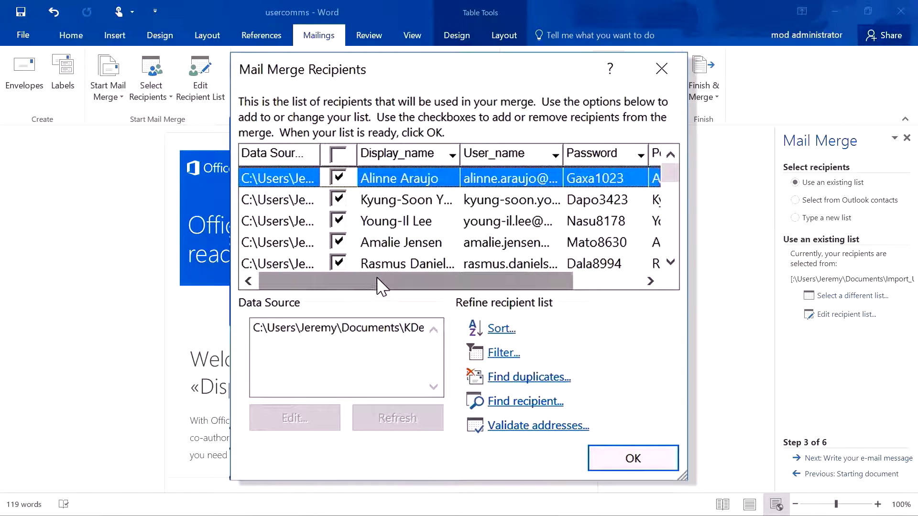
- Review the recipient list's columns across to Personal_Email, accept all recipients and advance to writing the e-mail message
{"action": "left_click_drag", "start_coordinate": [404, 258], "coordinate": [437, 258]}
{"action": "left_click_drag", "start_coordinate": [427, 289], "coordinate": [447, 287]}
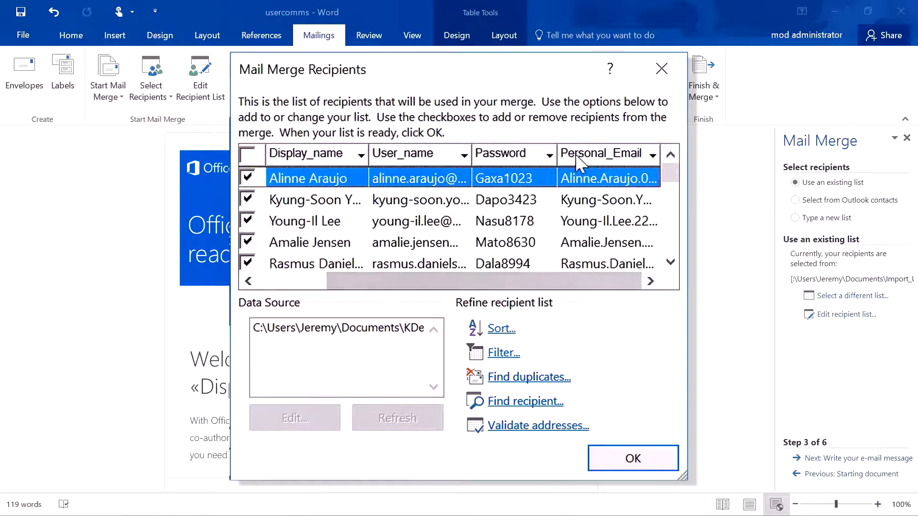
{"action": "left_click", "coordinate": [621, 460]}
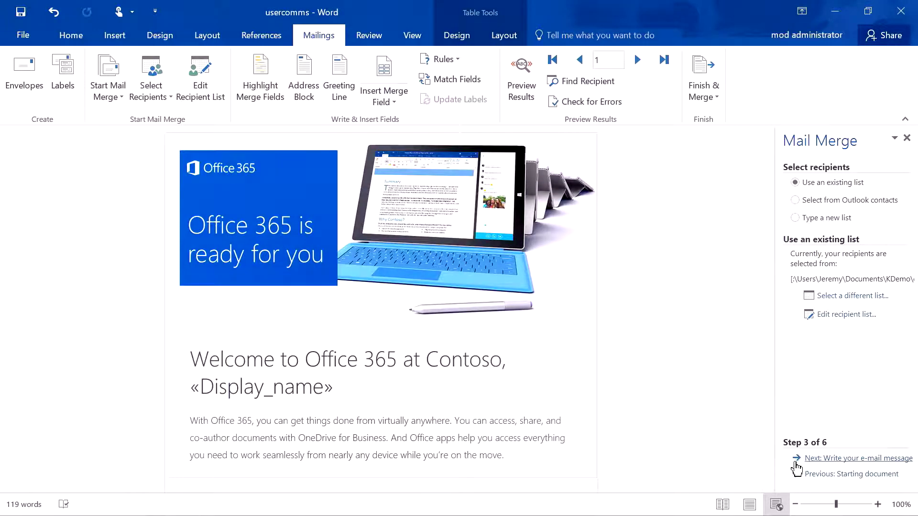
{"action": "left_click", "coordinate": [795, 461]}
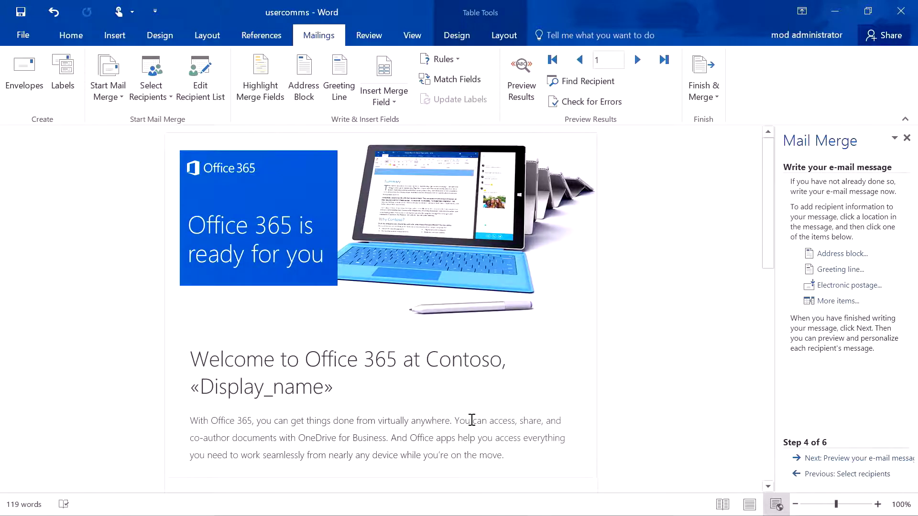
- Check the Display_name, User_name and Password merge fields and the rest of the welcome message down to its end
{"action": "left_click", "coordinate": [292, 391]}
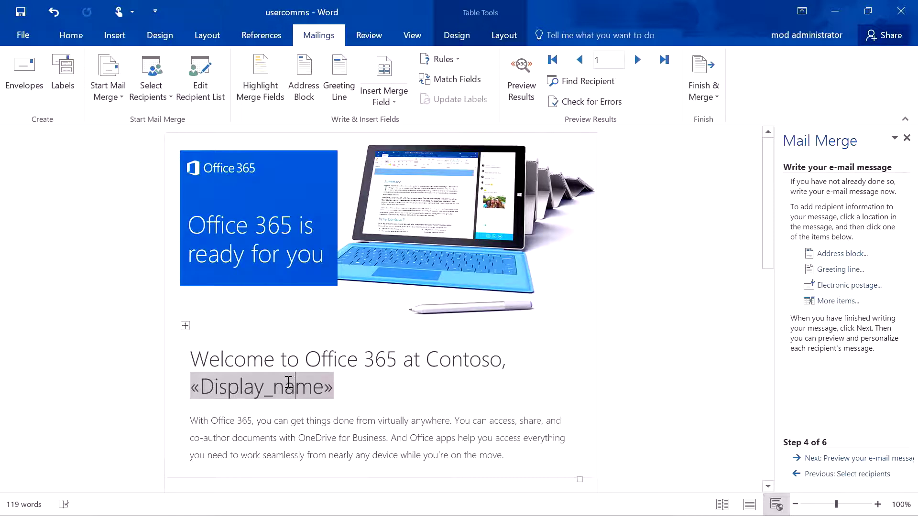
{"action": "scroll", "coordinate": [368, 367], "scroll_direction": "down", "scroll_amount": 4}
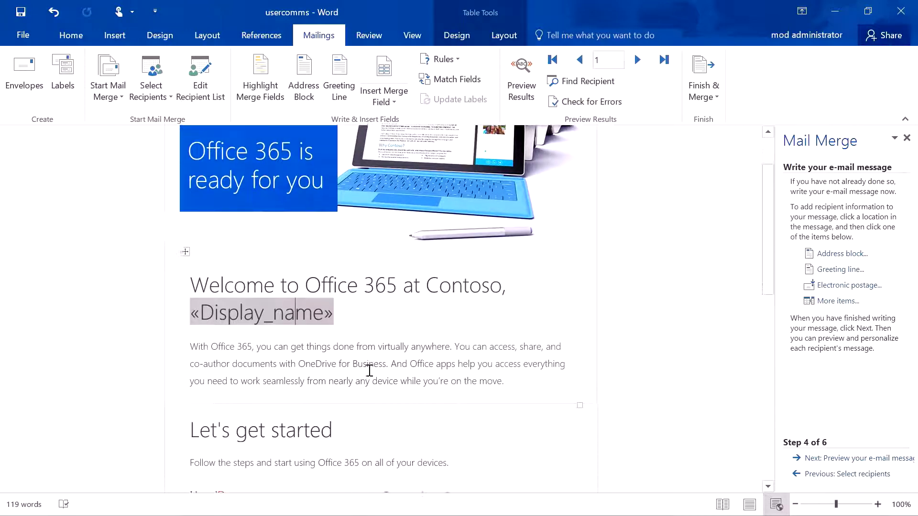
{"action": "scroll", "coordinate": [334, 366], "scroll_direction": "down", "scroll_amount": 2}
{"action": "left_click", "coordinate": [272, 341]}
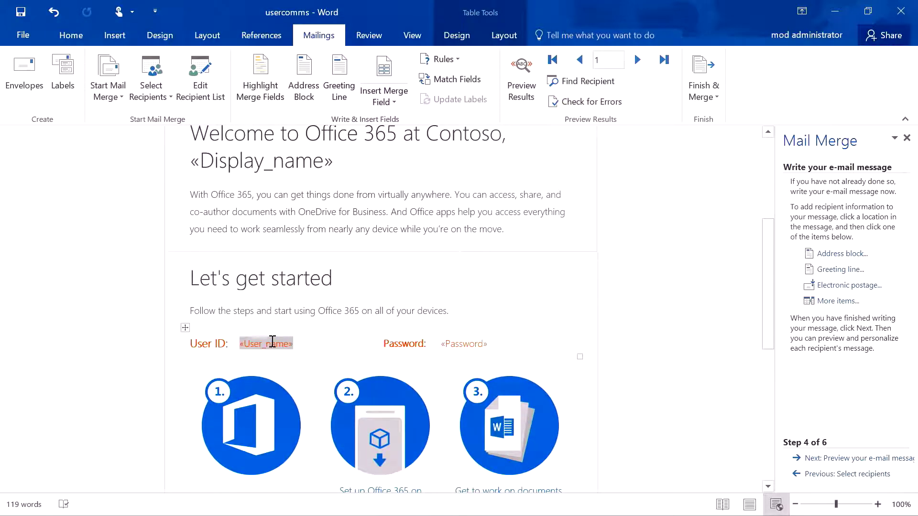
{"action": "left_click", "coordinate": [470, 345]}
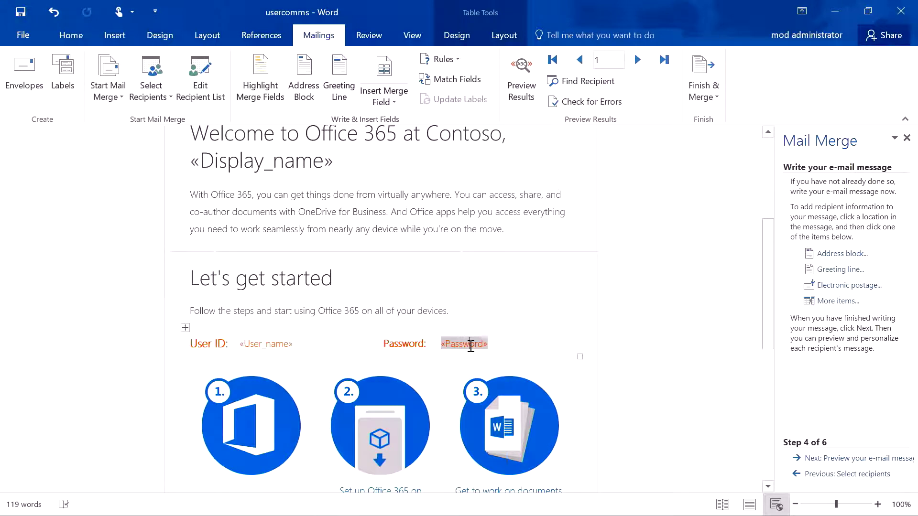
{"action": "scroll", "coordinate": [470, 344], "scroll_direction": "down", "scroll_amount": 9}
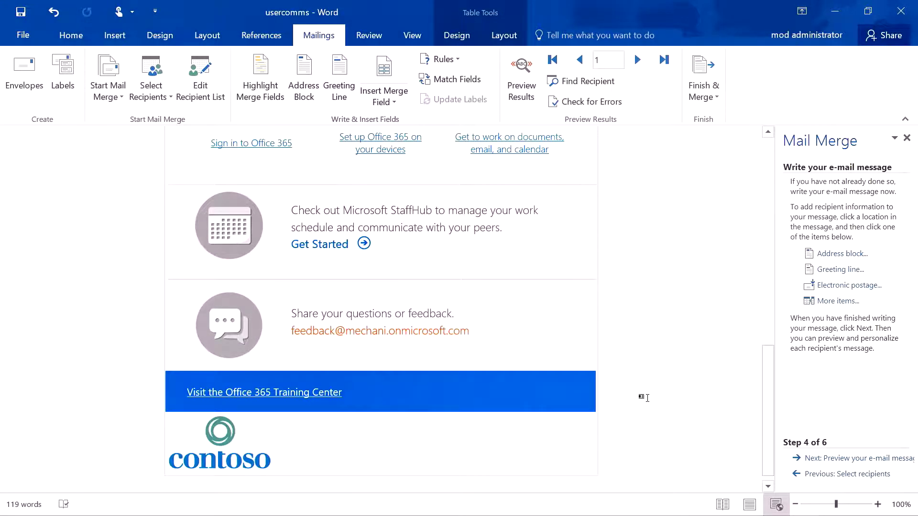
- Advance the mail merge wizard to completing the merge and preview the personalized messages through recipient 4
{"action": "left_click", "coordinate": [812, 459]}
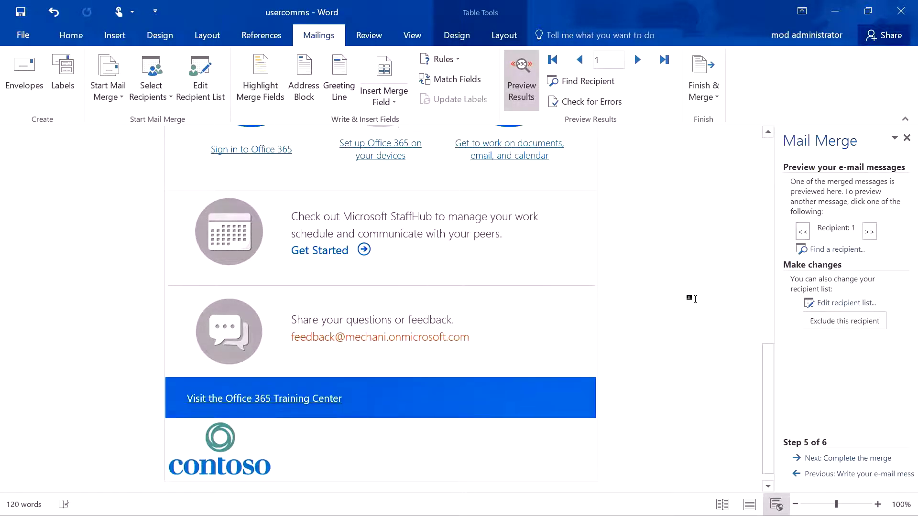
{"action": "left_click", "coordinate": [843, 459]}
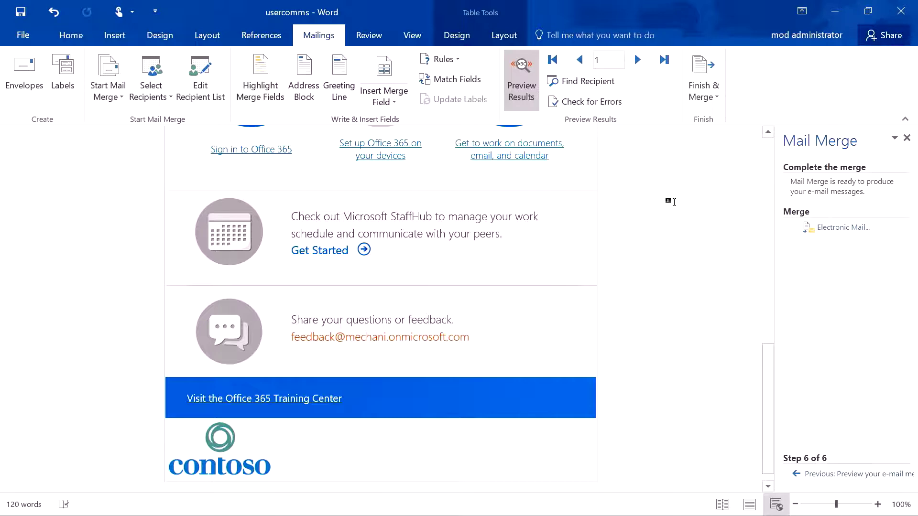
{"action": "scroll", "coordinate": [669, 214], "scroll_direction": "up", "scroll_amount": 10}
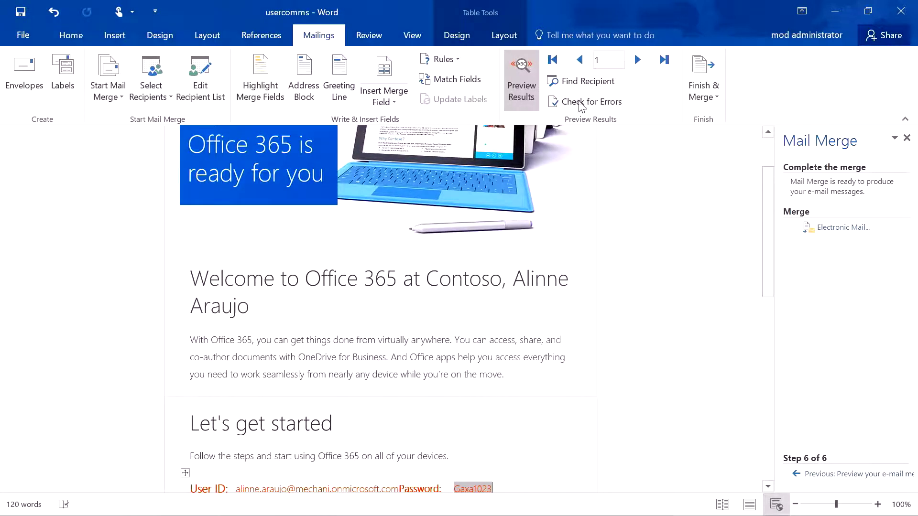
{"action": "left_click", "coordinate": [637, 60]}
{"action": "left_click", "coordinate": [638, 60]}
{"action": "left_click", "coordinate": [637, 60]}
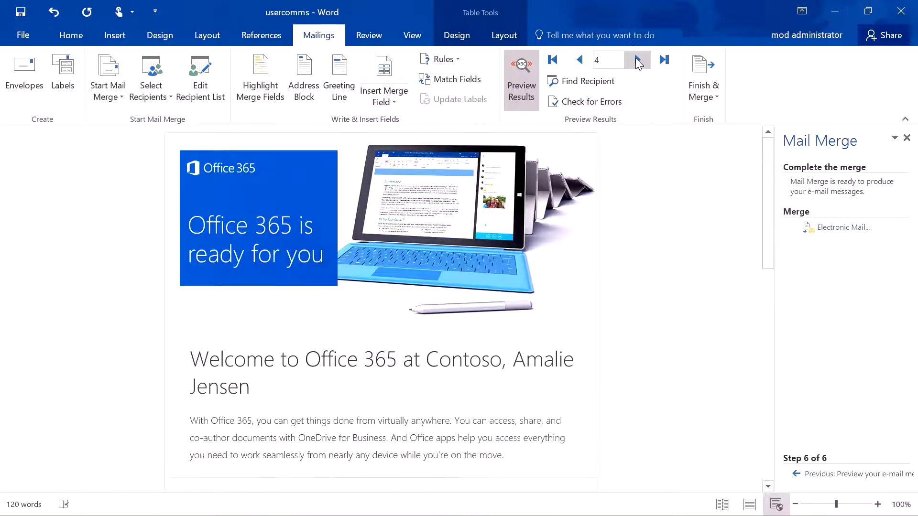
- Send the merged e-mails for all records to the Personal_Email field, with subject "Welcome to Office 365 at Contoso" in HTML format
{"action": "left_click", "coordinate": [706, 67]}
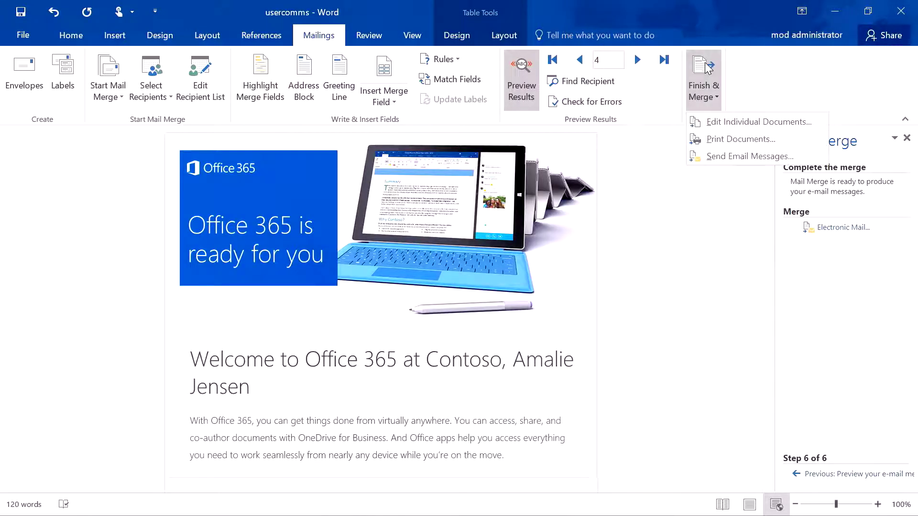
{"action": "left_click", "coordinate": [711, 155]}
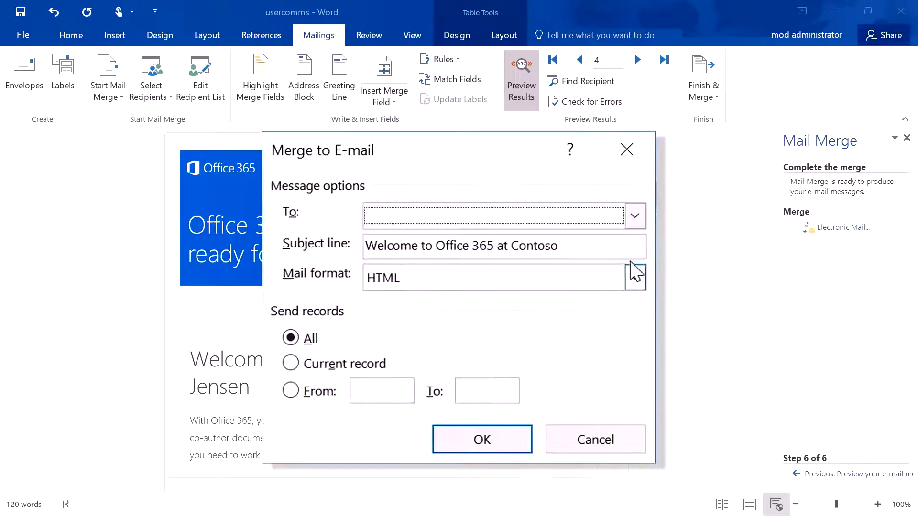
{"action": "left_click", "coordinate": [635, 215]}
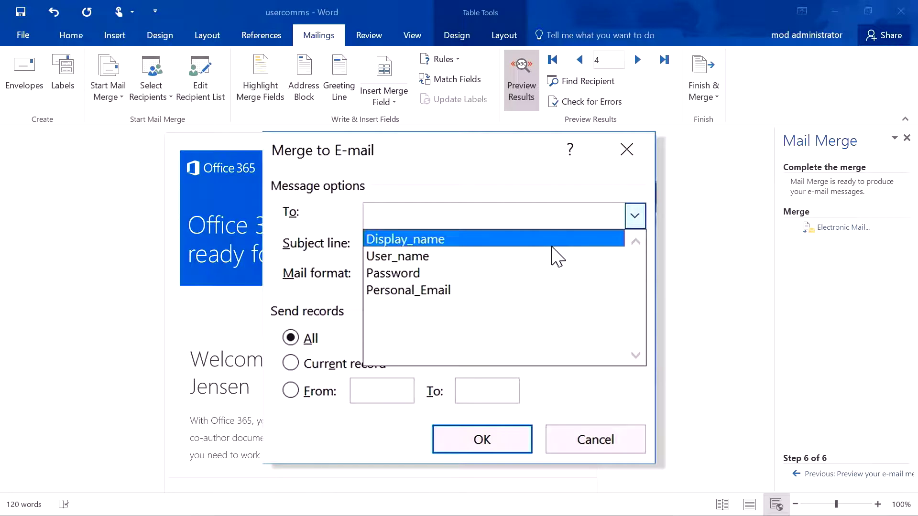
{"action": "left_click", "coordinate": [509, 289]}
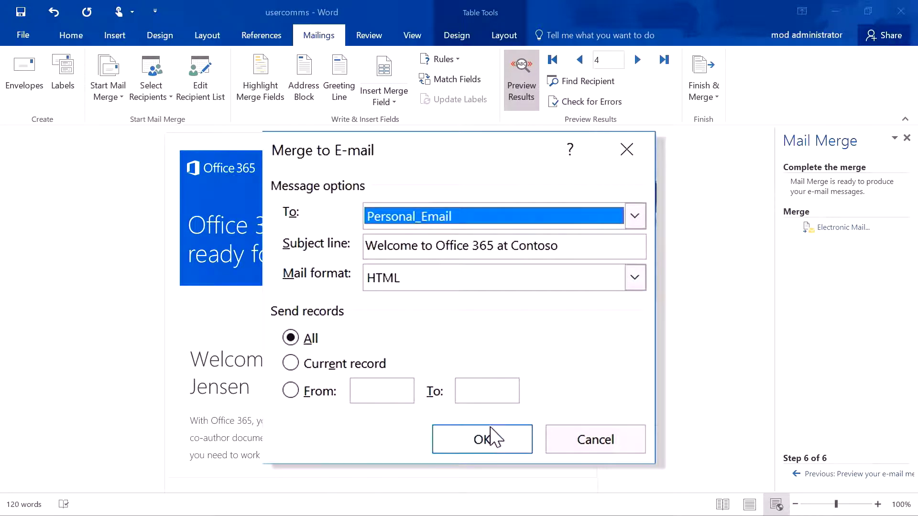
{"action": "left_click", "coordinate": [485, 446]}
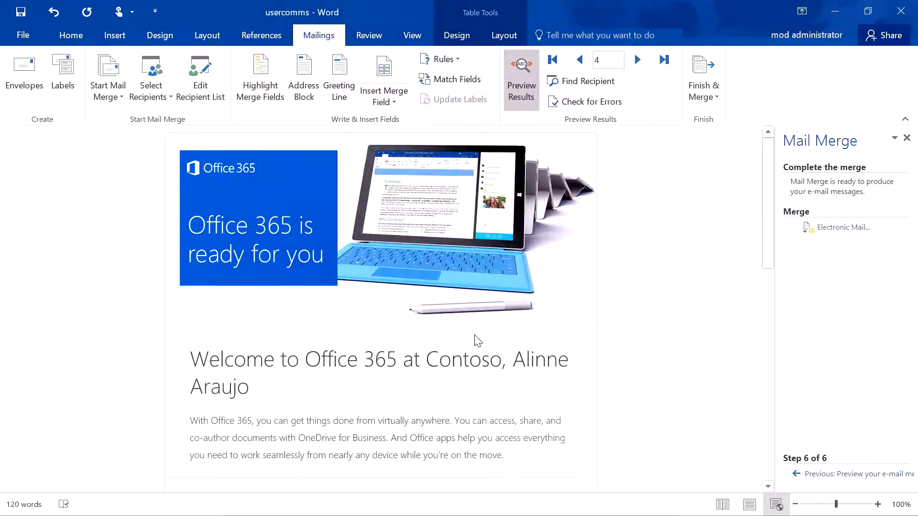